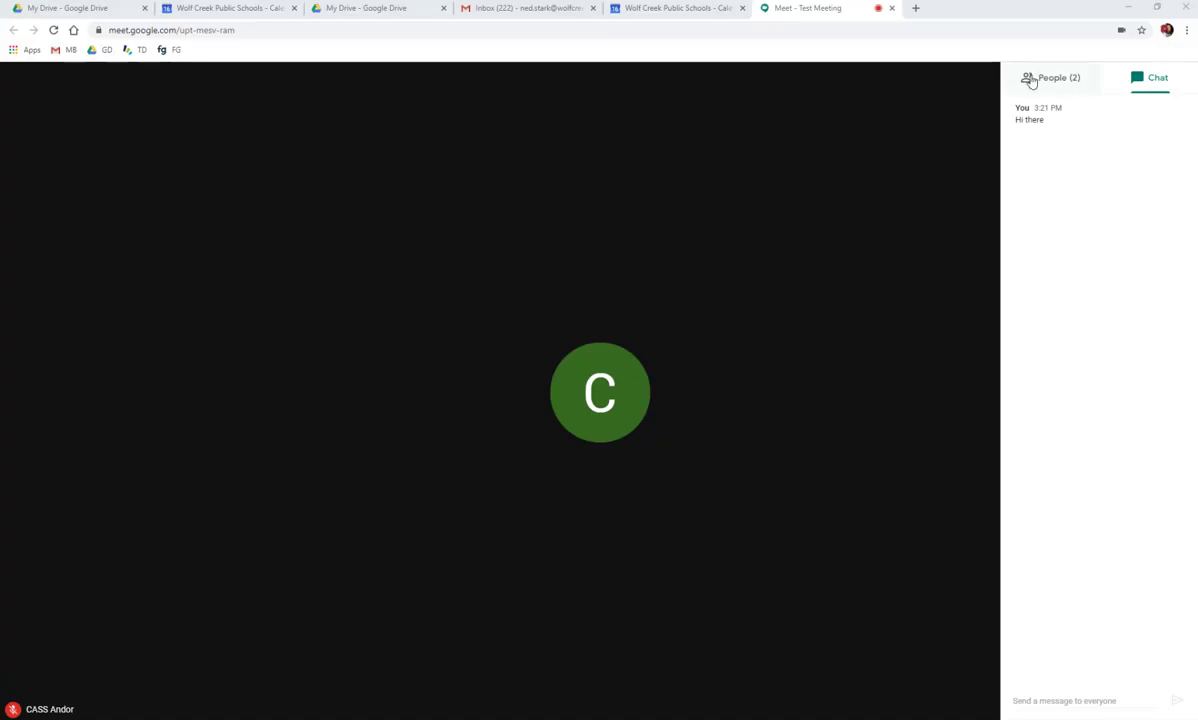
# View the meeting's participant list and check the dialog for adding people, closing it without inviting anyone
pyautogui.click(1028, 79)
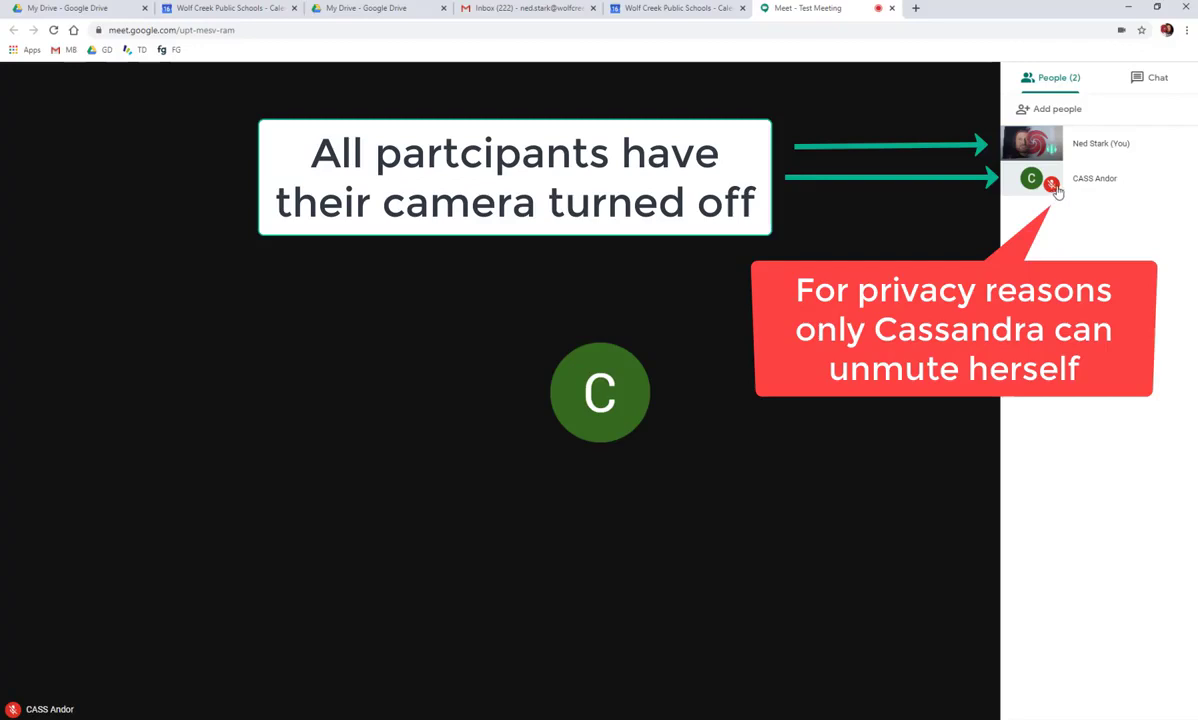
pyautogui.click(1048, 110)
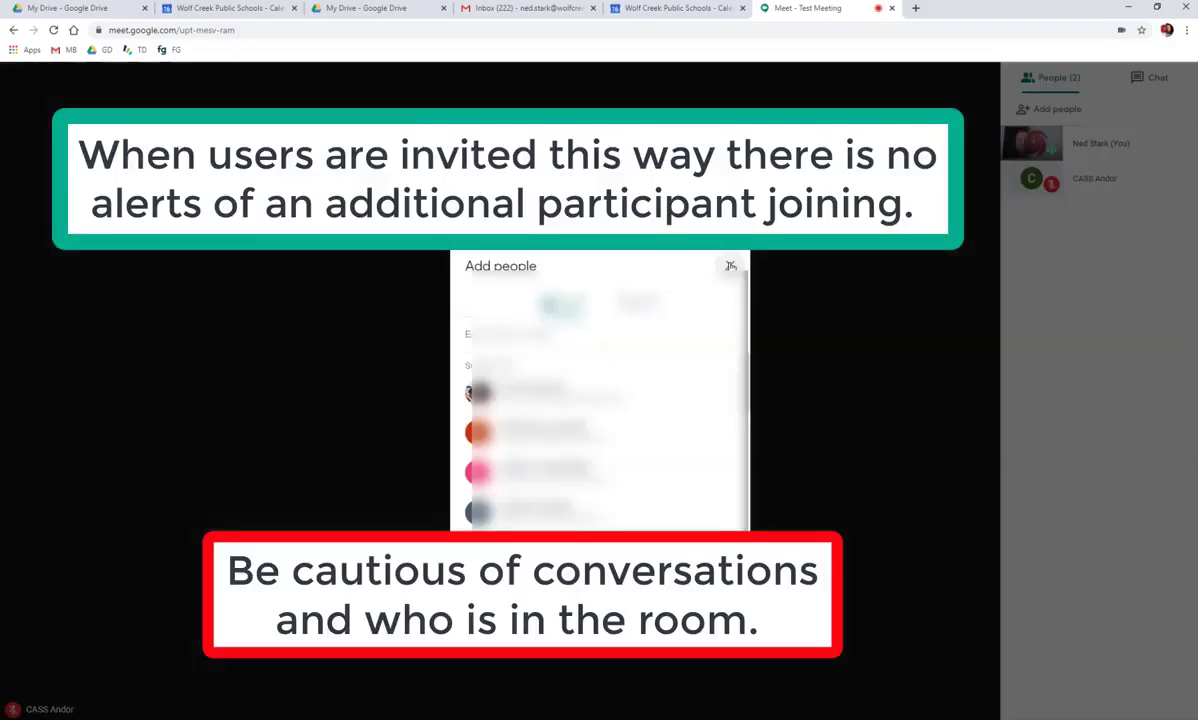
pyautogui.click(731, 265)
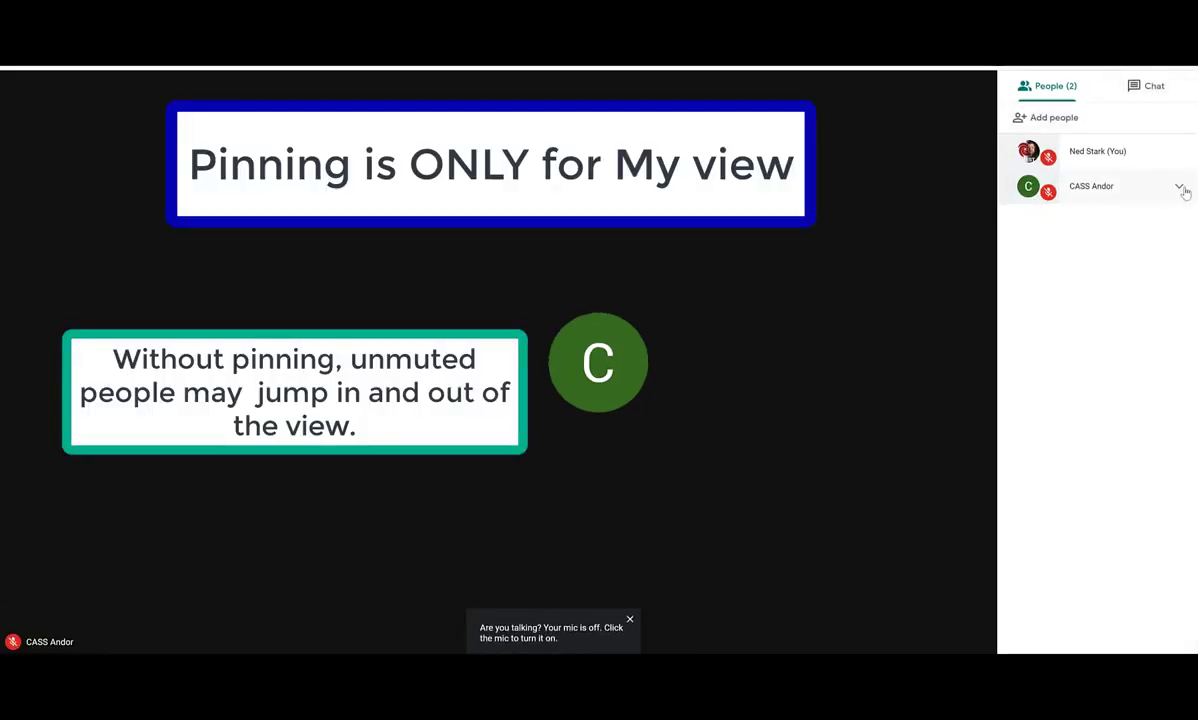
# Pin the other participant to the main view of the meeting
pyautogui.click(1176, 186)
pyautogui.click(1031, 222)
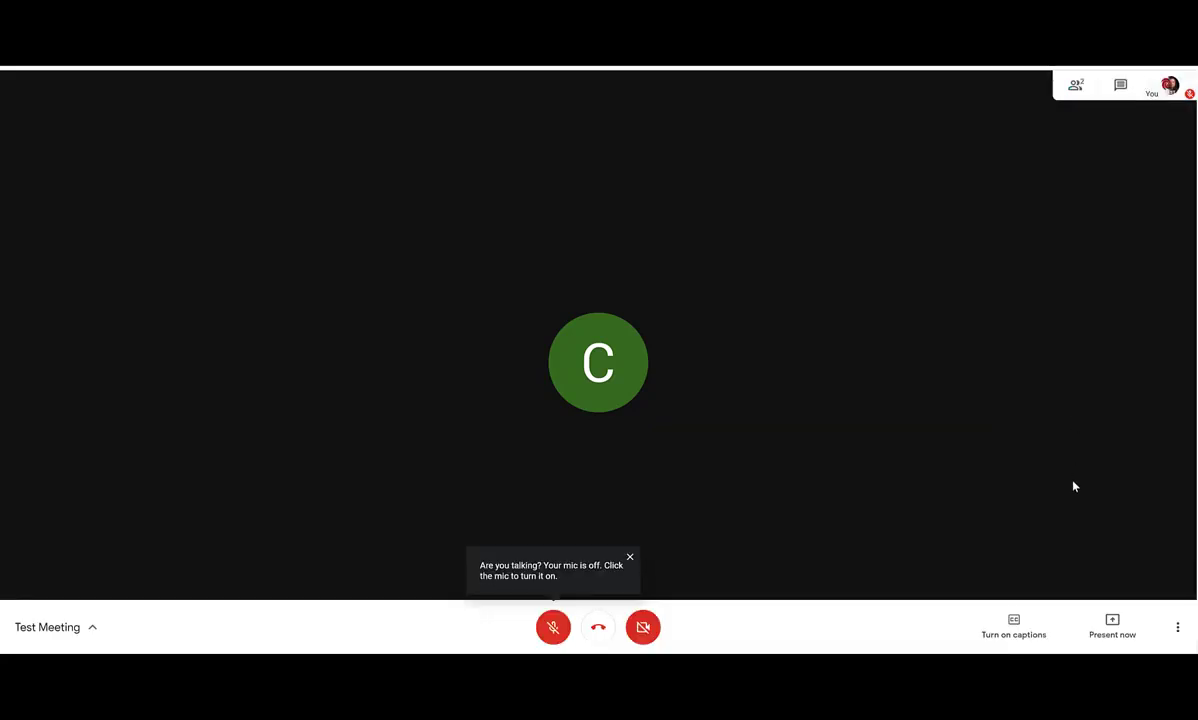
# Start recording the meeting and accept the recording consent notice
pyautogui.click(1179, 629)
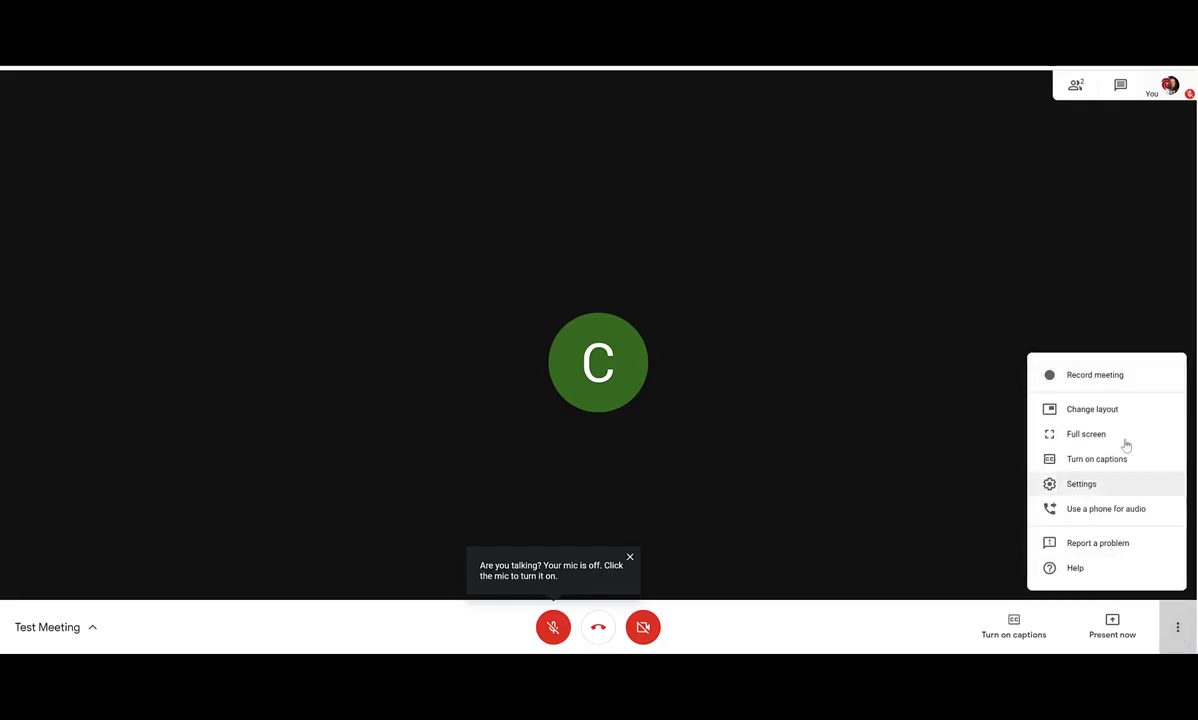
pyautogui.click(1091, 376)
pyautogui.click(758, 417)
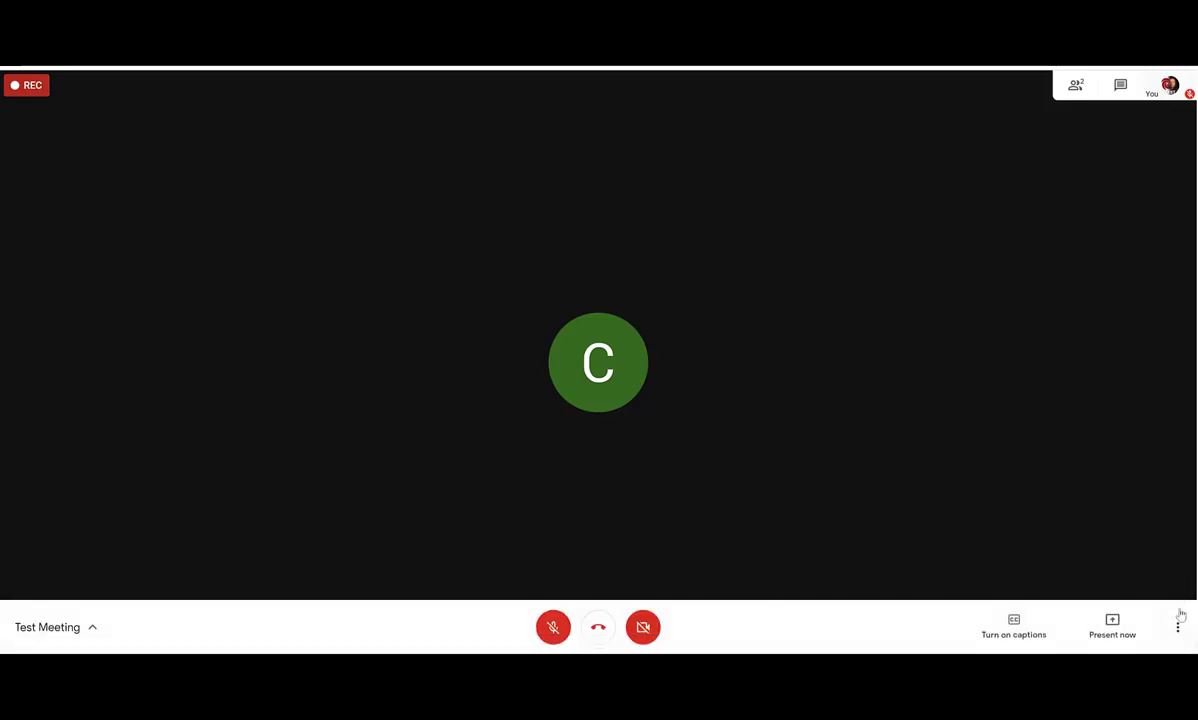
# Stop the meeting recording with confirmation, and open the Meet Recordings folder in Google Drive
pyautogui.click(1178, 628)
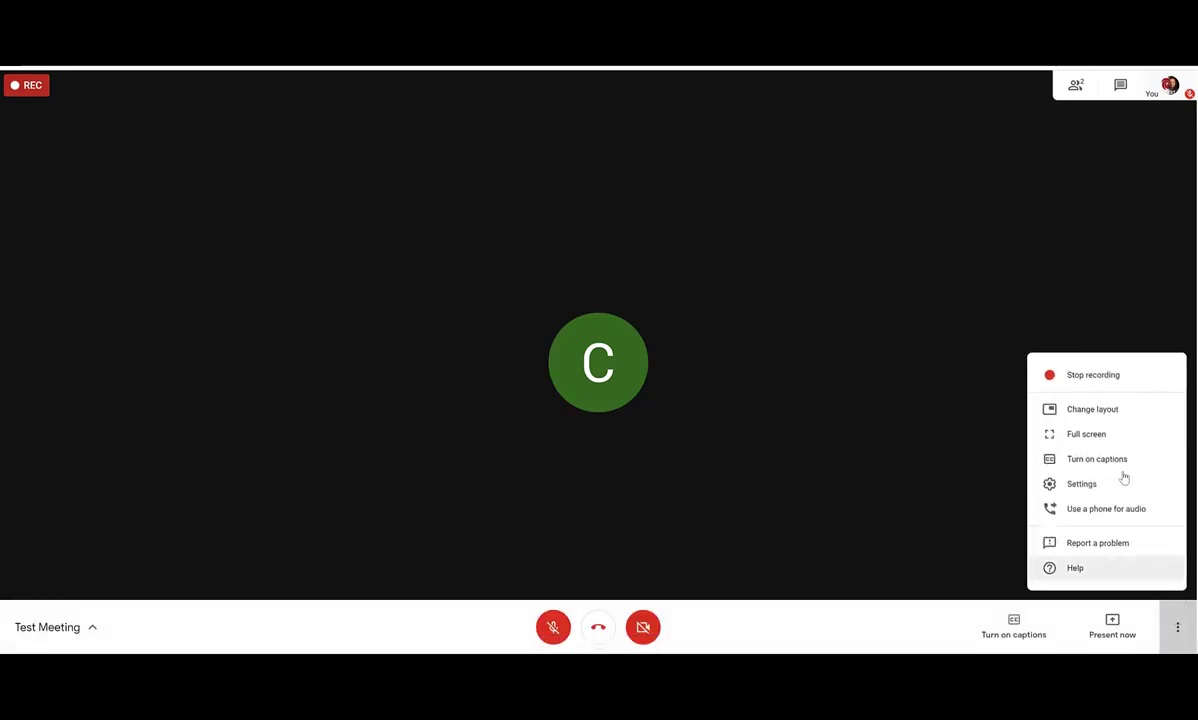
pyautogui.click(1089, 374)
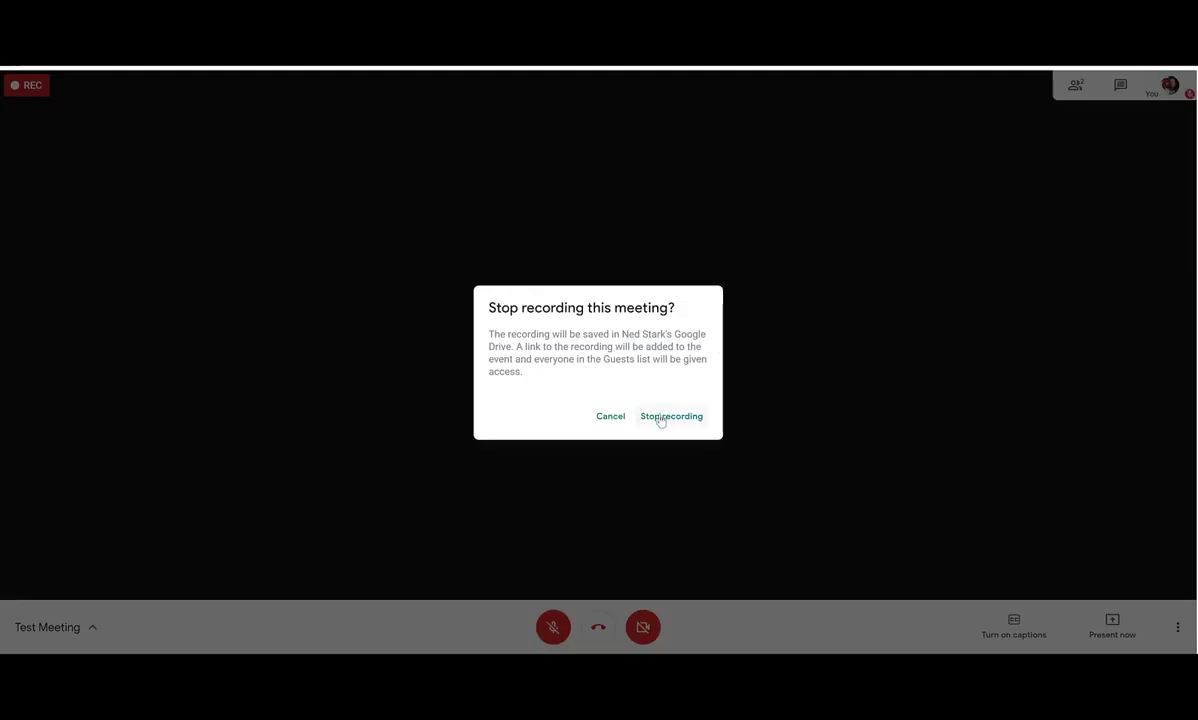
pyautogui.click(660, 416)
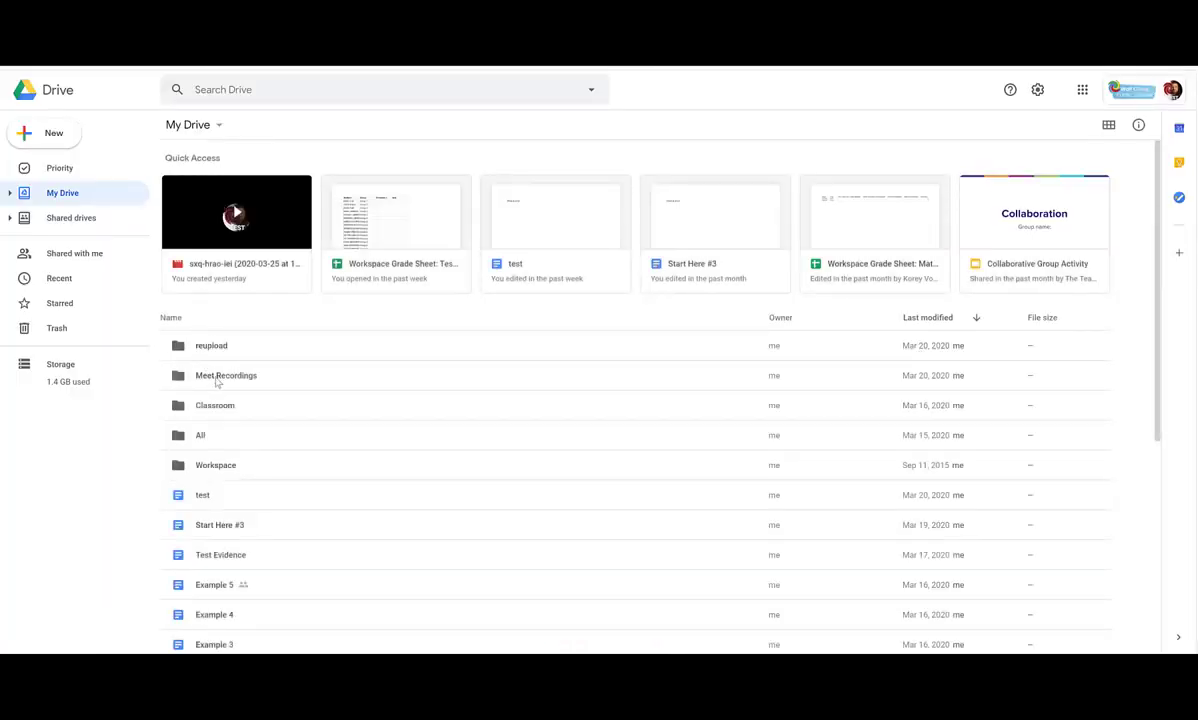
pyautogui.click(216, 378)
pyautogui.doubleClick(216, 378)
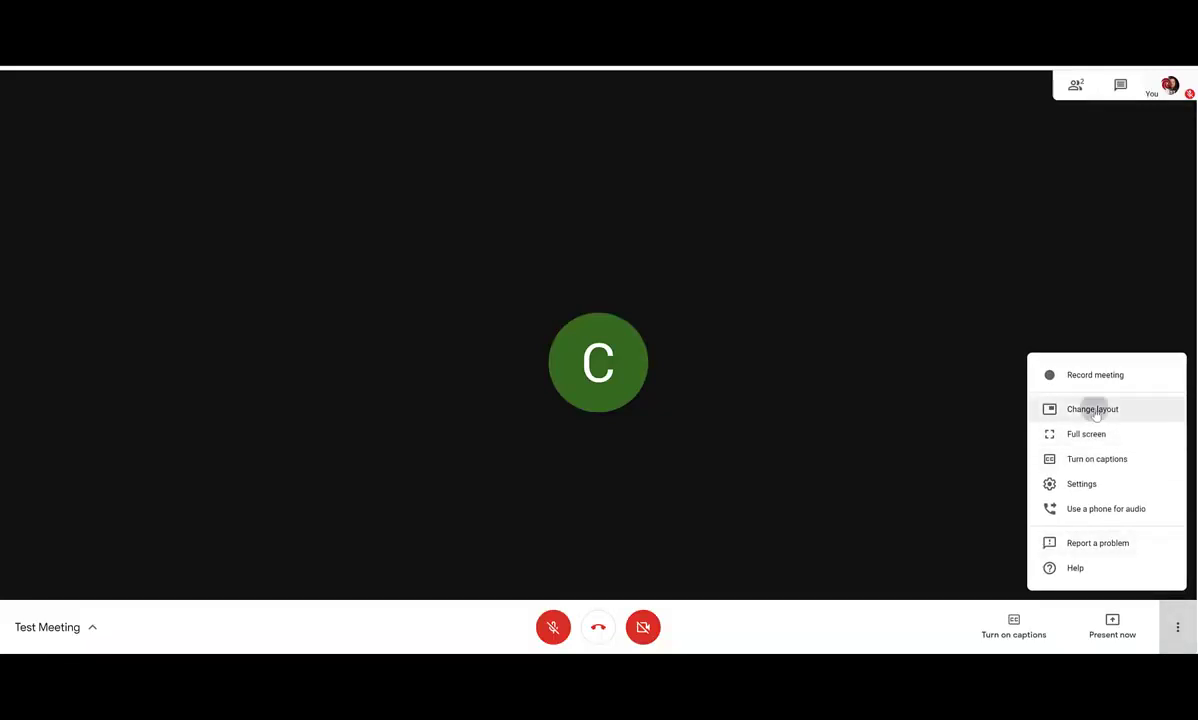
# View the available meeting layouts and close the layout options without changing the selection
pyautogui.click(1090, 409)
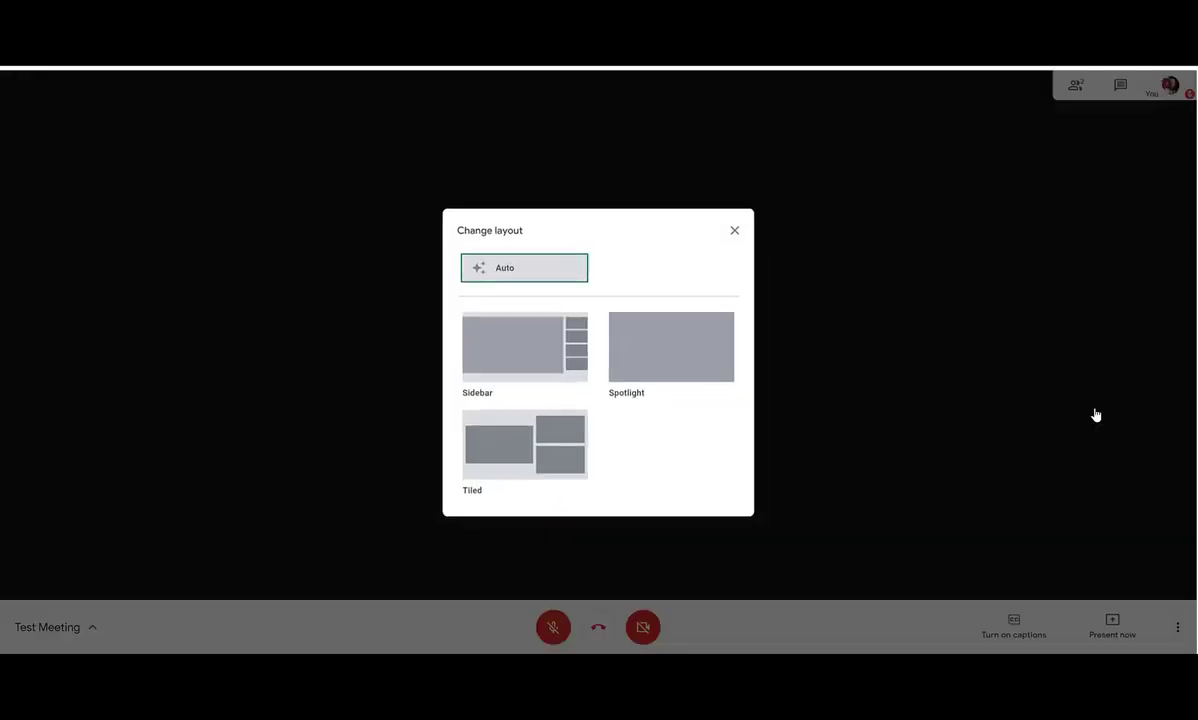
pyautogui.click(738, 226)
# Open the meeting's audio settings and examine the available speaker devices without changing the selection
pyautogui.click(1177, 628)
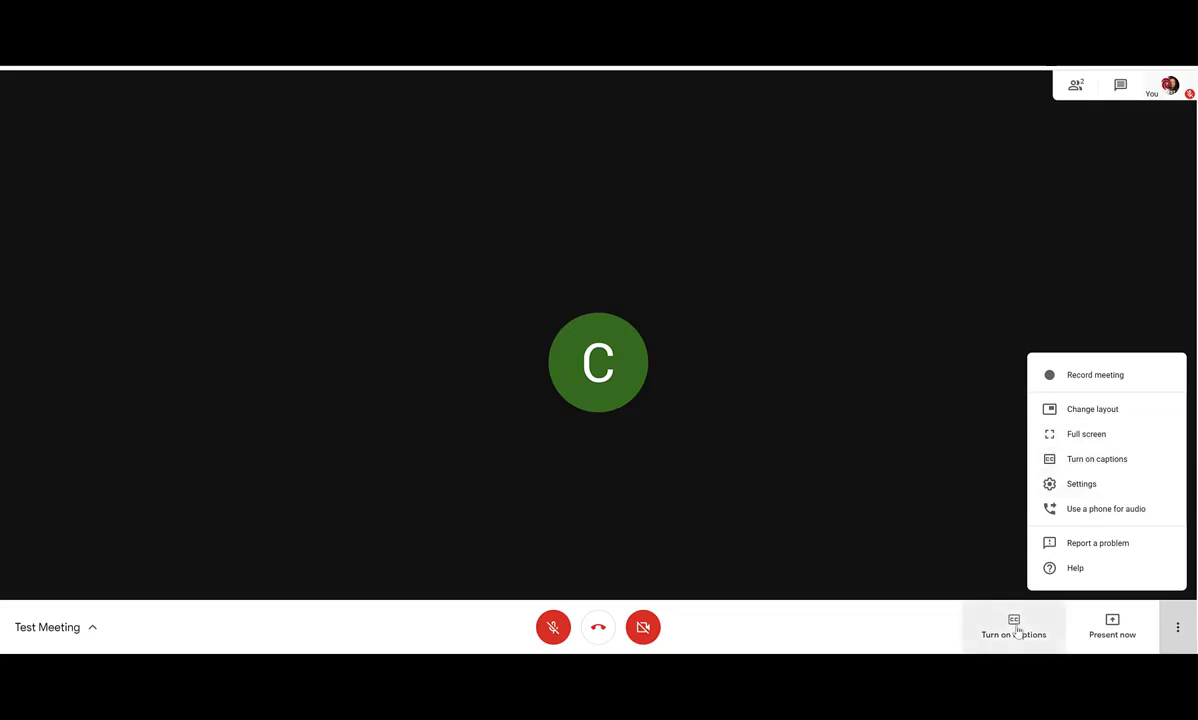
pyautogui.click(1080, 484)
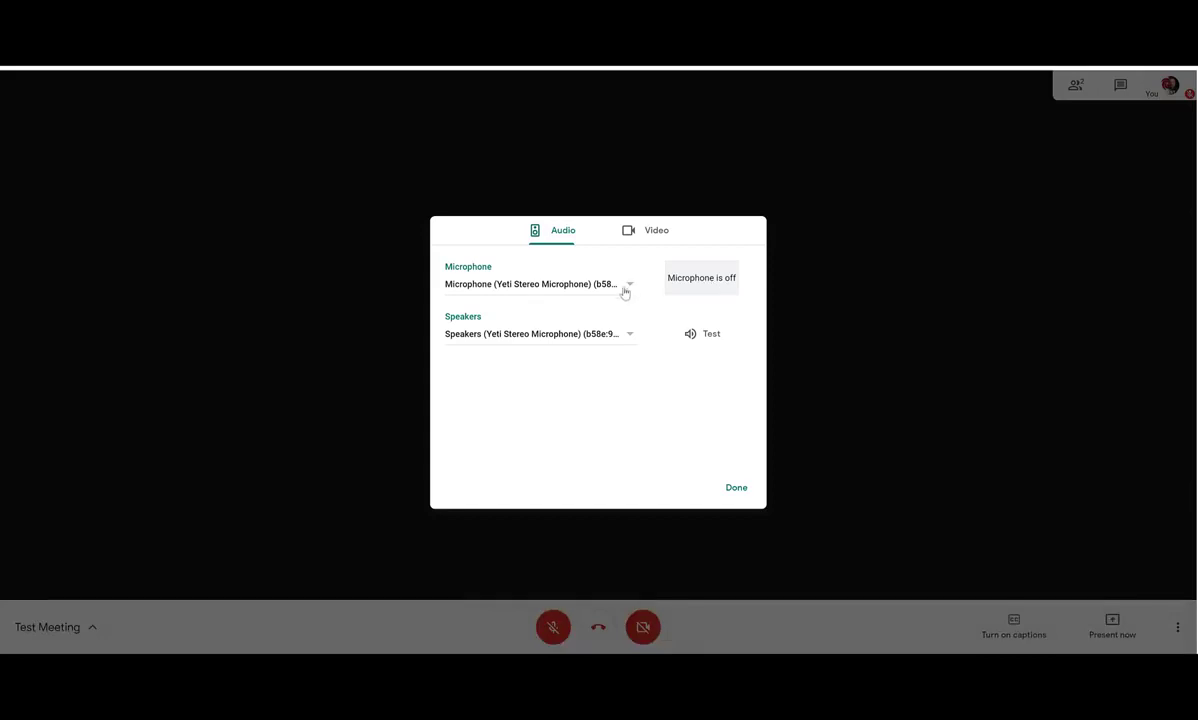
pyautogui.click(630, 335)
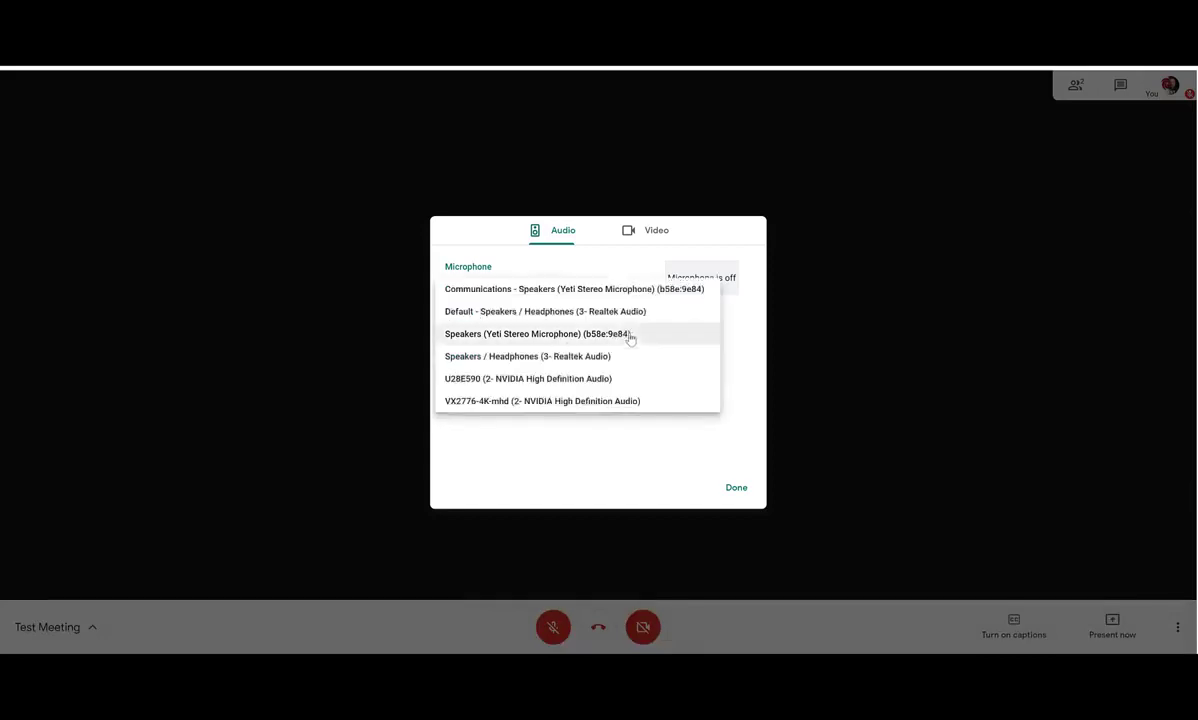
pyautogui.click(640, 236)
# Examine the available cameras in the video settings and close the settings without changing the camera
pyautogui.click(645, 233)
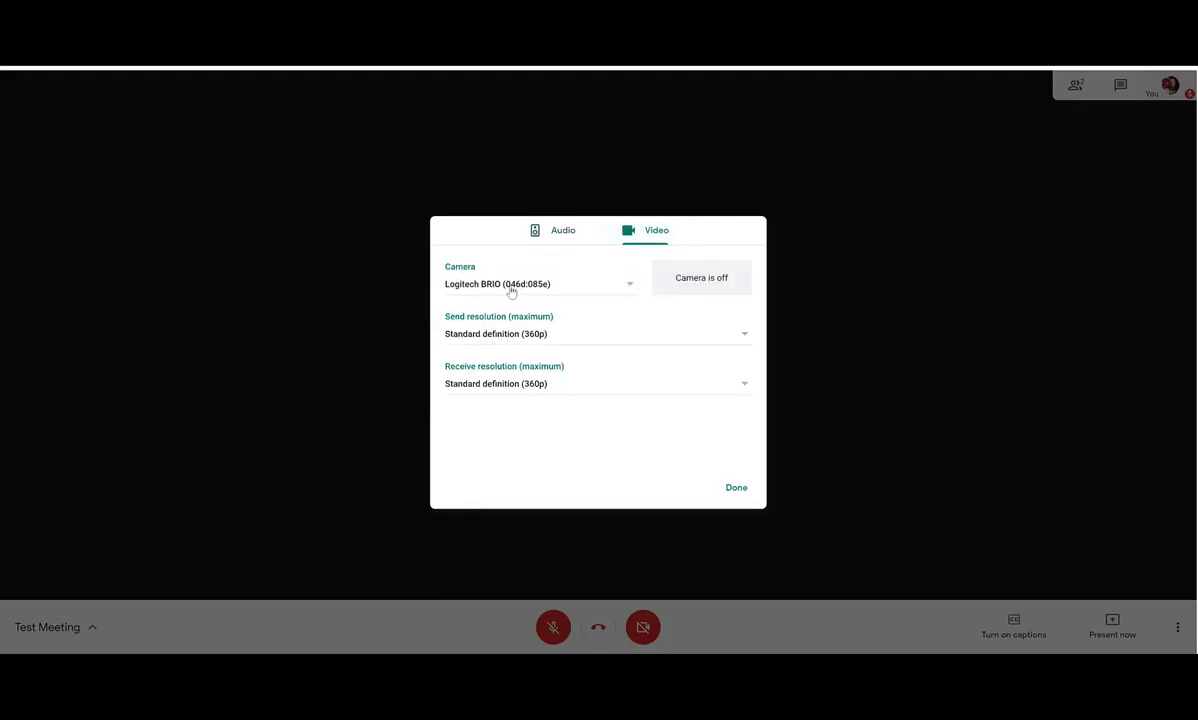
pyautogui.click(630, 286)
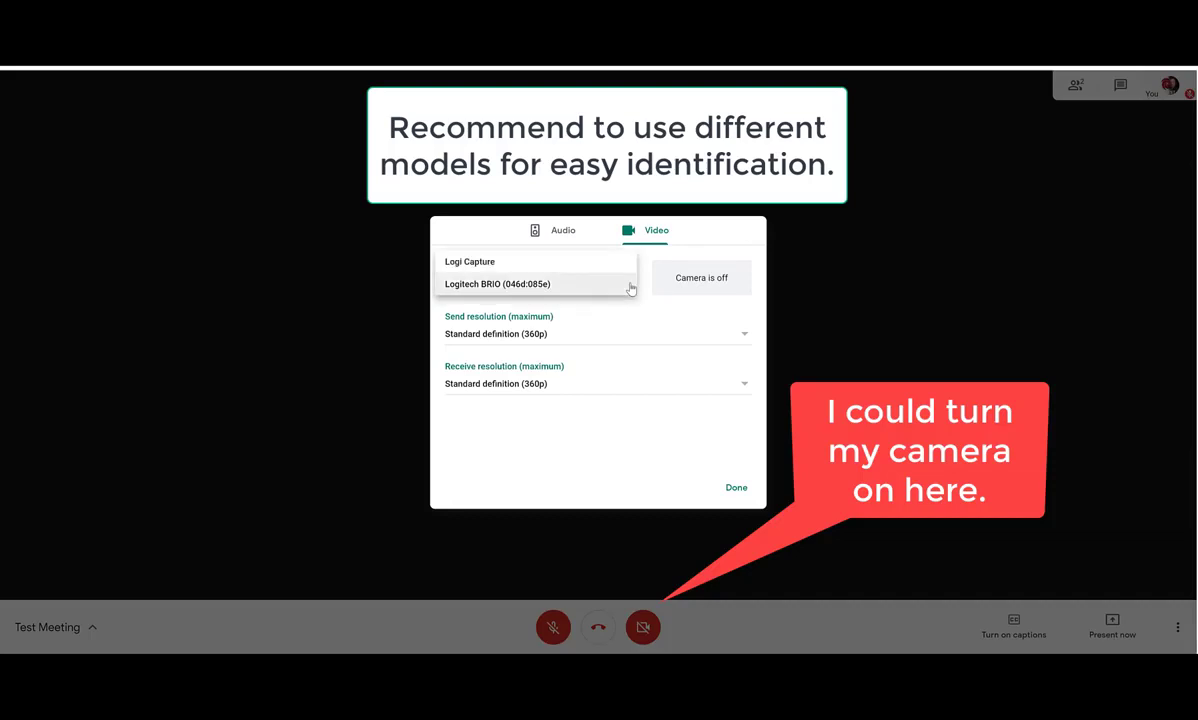
pyautogui.click(649, 276)
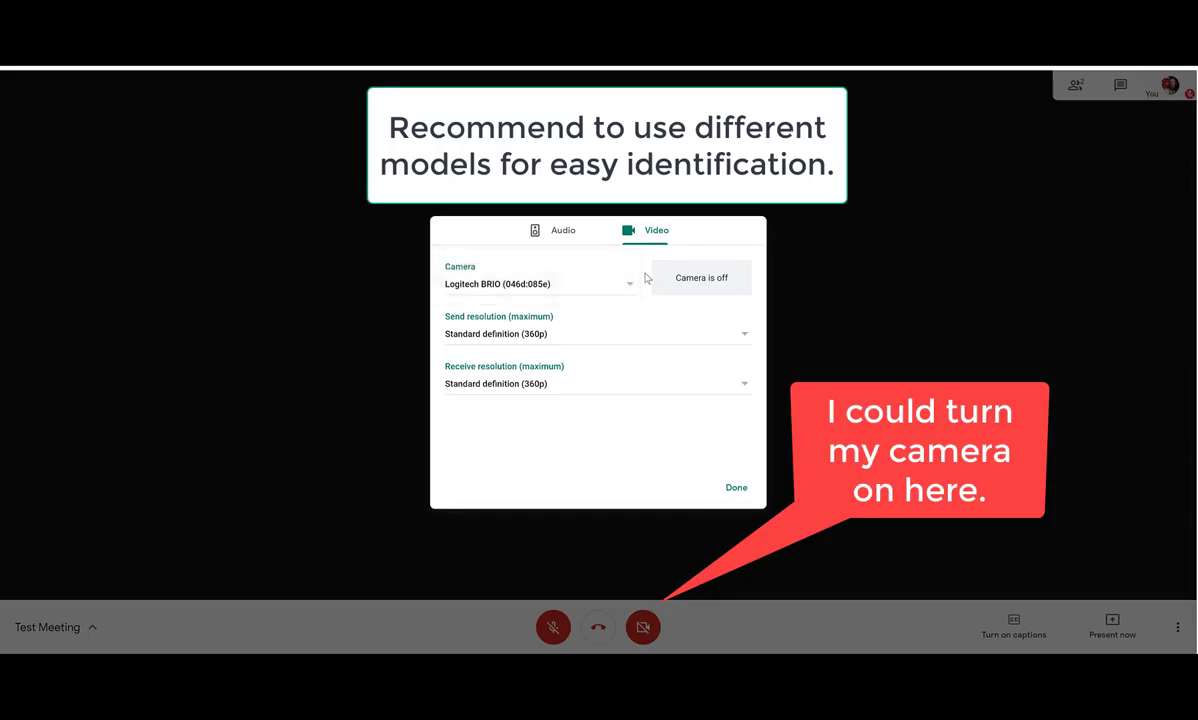
pyautogui.click(742, 492)
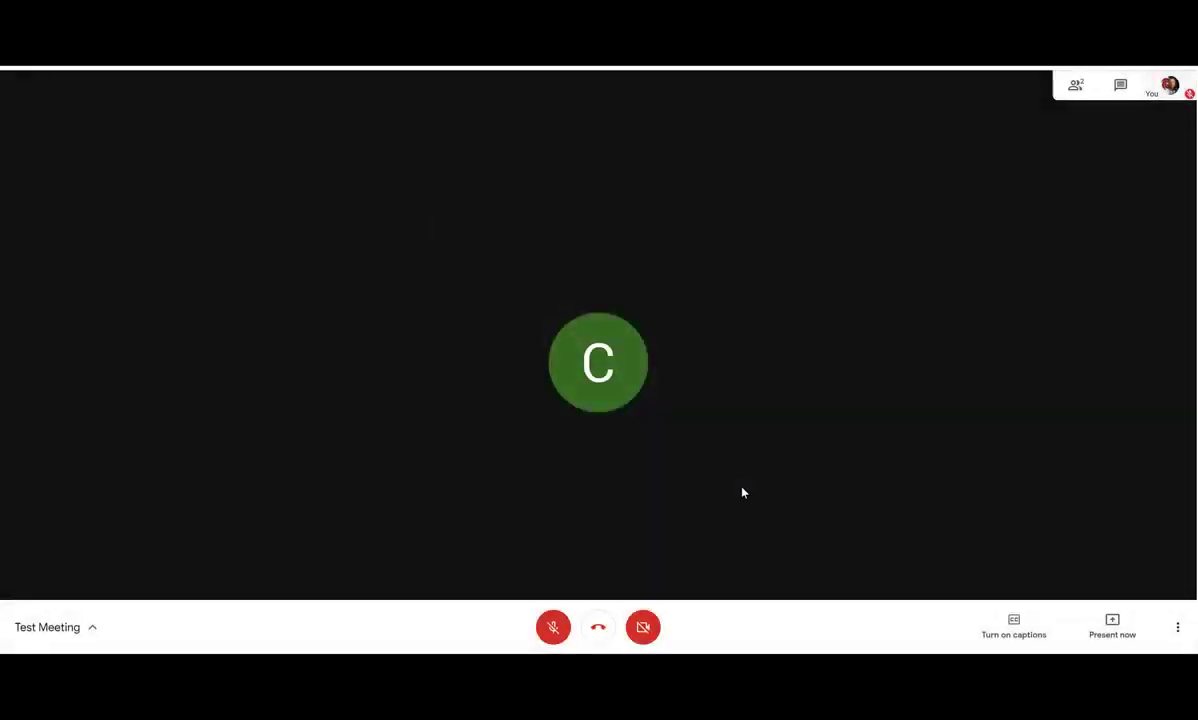
# Examine which monitors can be shared when presenting the entire screen, and cancel the sharing request
pyautogui.click(1123, 633)
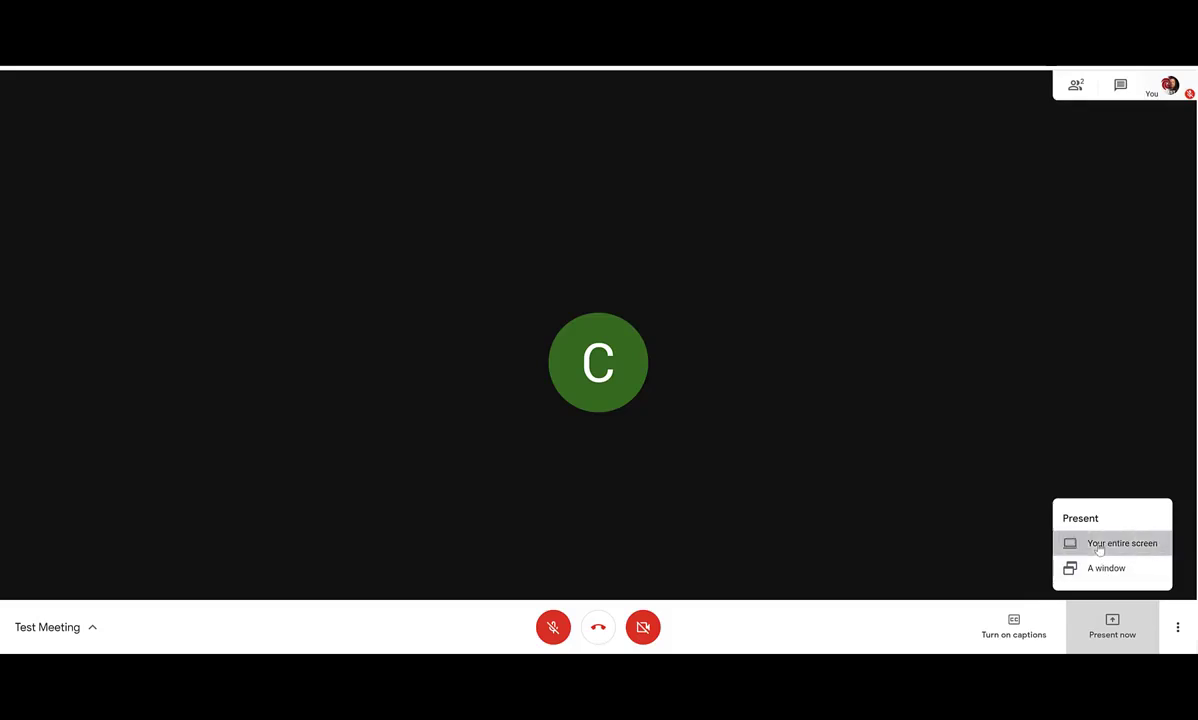
pyautogui.click(1100, 545)
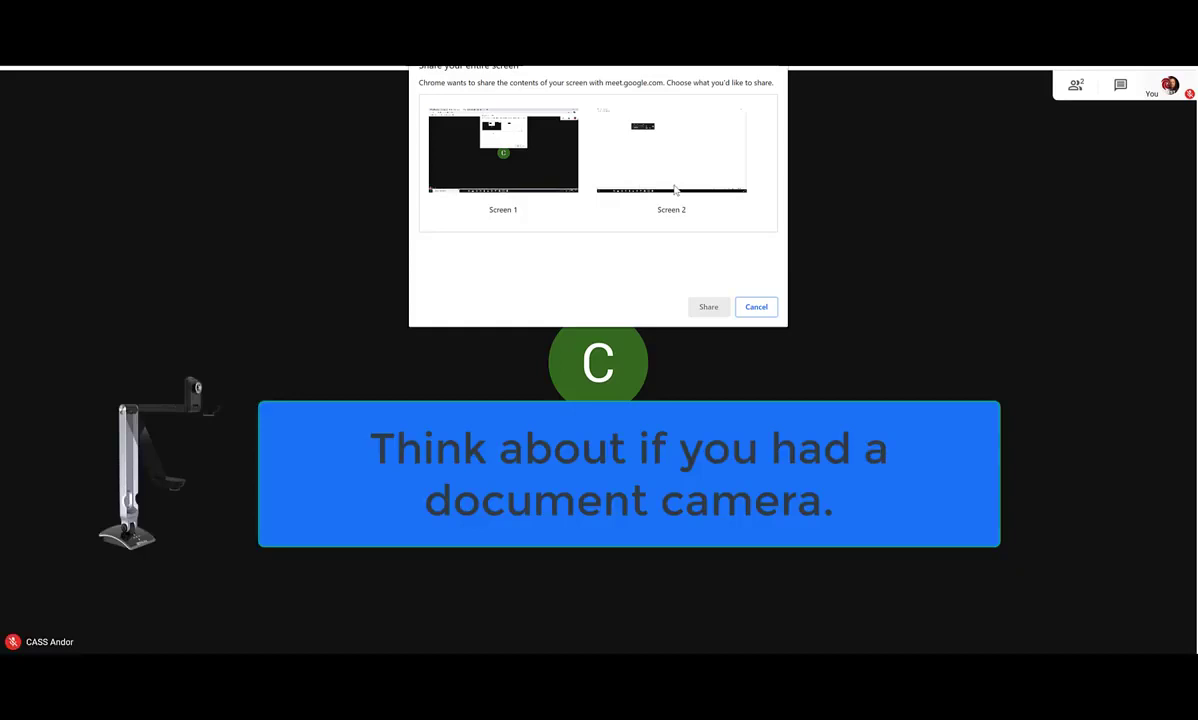
pyautogui.click(756, 306)
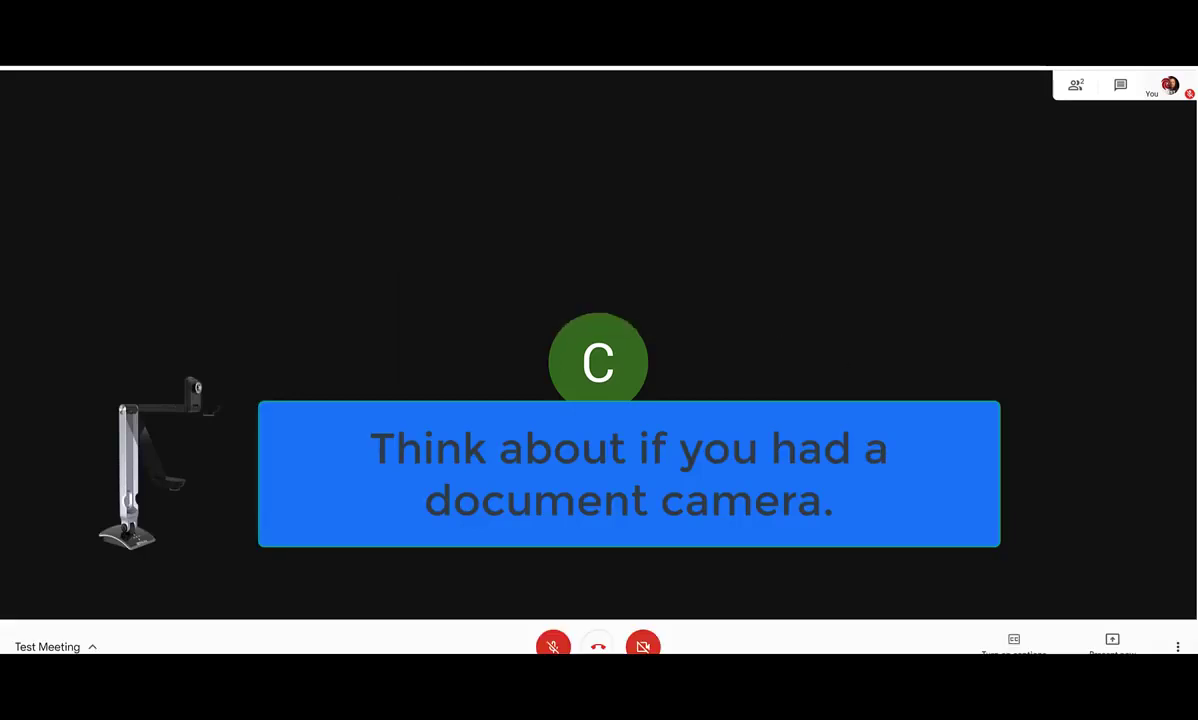
# Present a single application window to the meeting, choosing the first Untitled - Notepad window to share
pyautogui.click(1113, 628)
pyautogui.click(1104, 570)
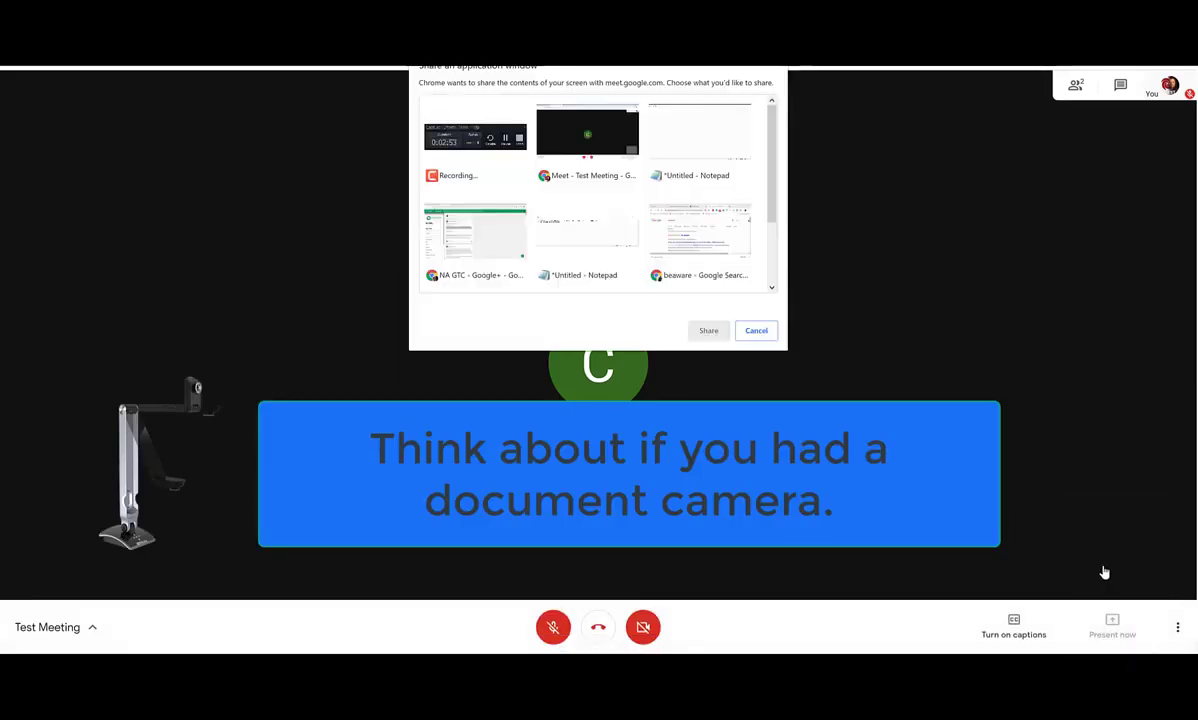
pyautogui.scroll(-1, 772, 290)
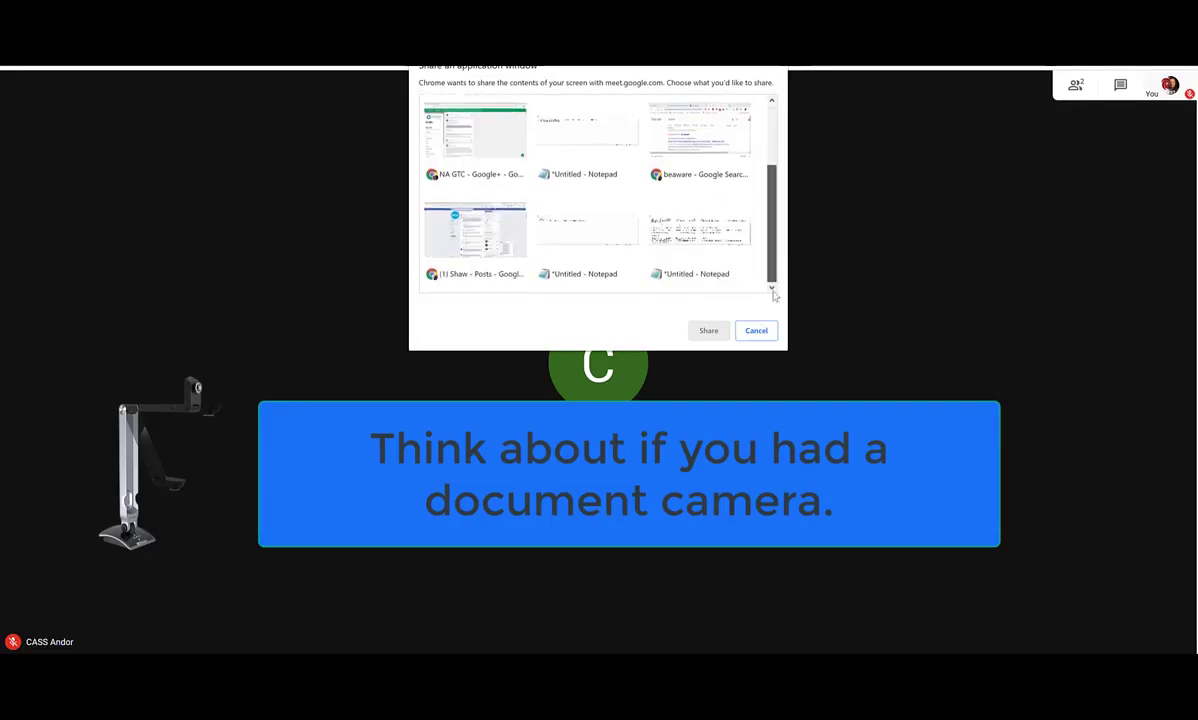
pyautogui.scroll(1, 773, 296)
pyautogui.click(690, 140)
pyautogui.click(706, 330)
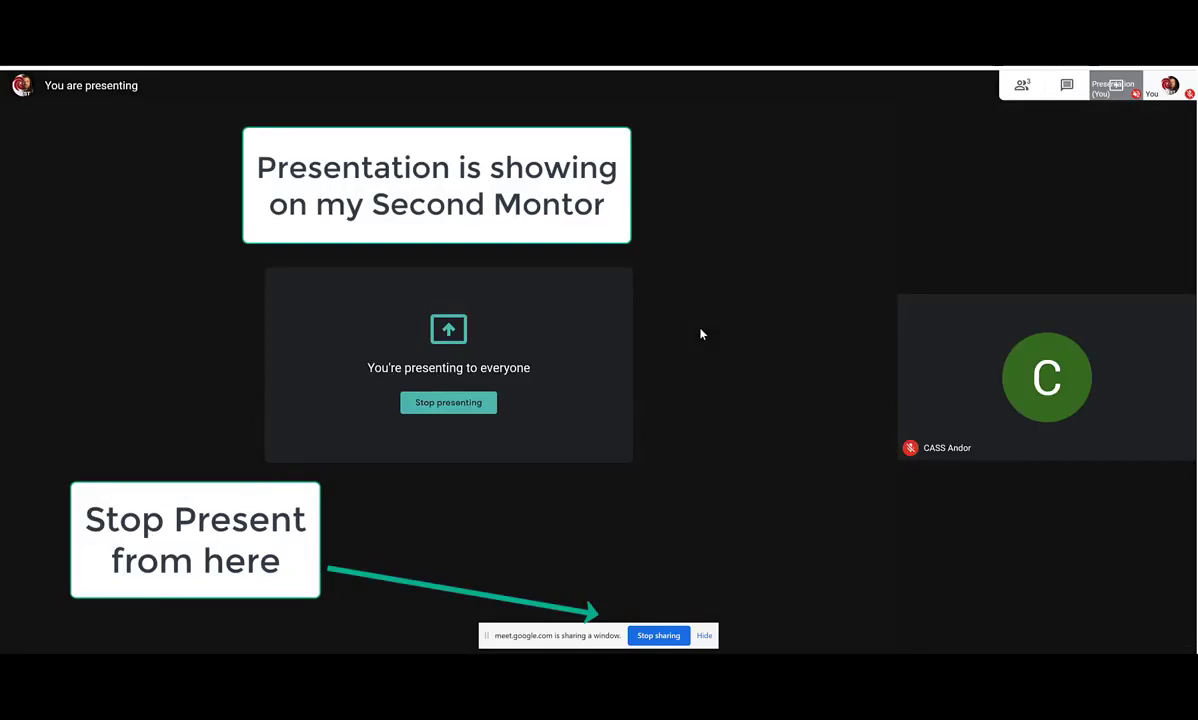
# Stop presenting the shared window to the meeting
pyautogui.click(1112, 627)
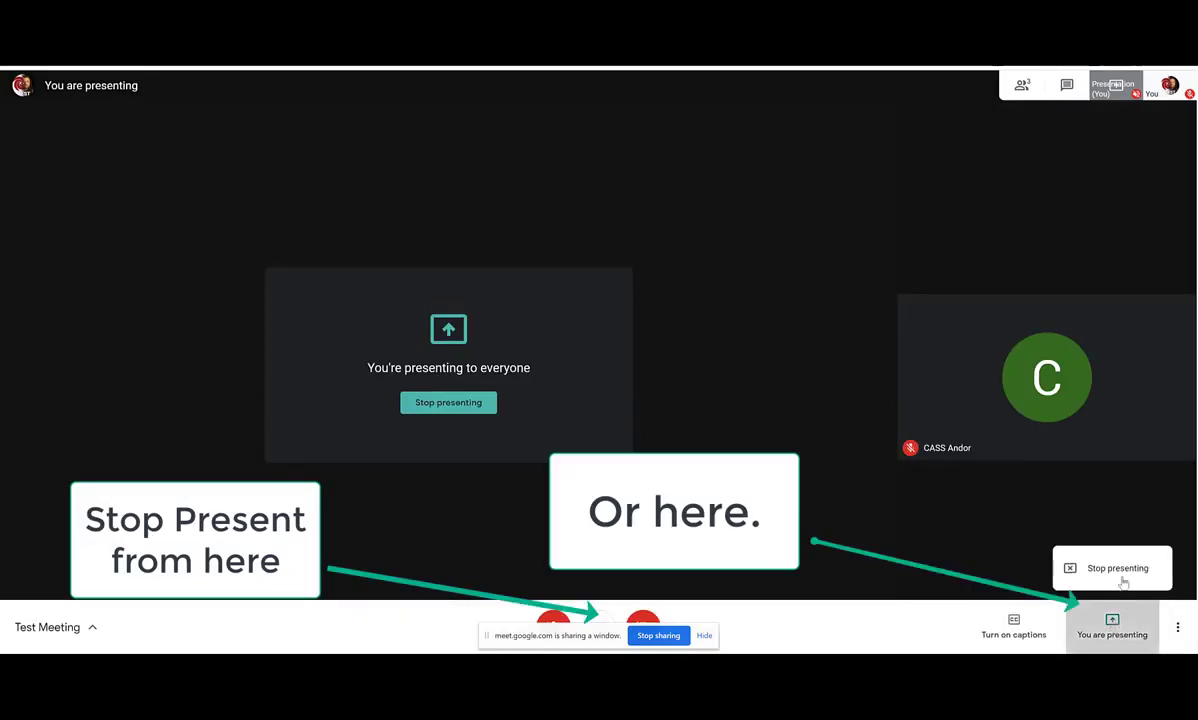
pyautogui.click(1118, 569)
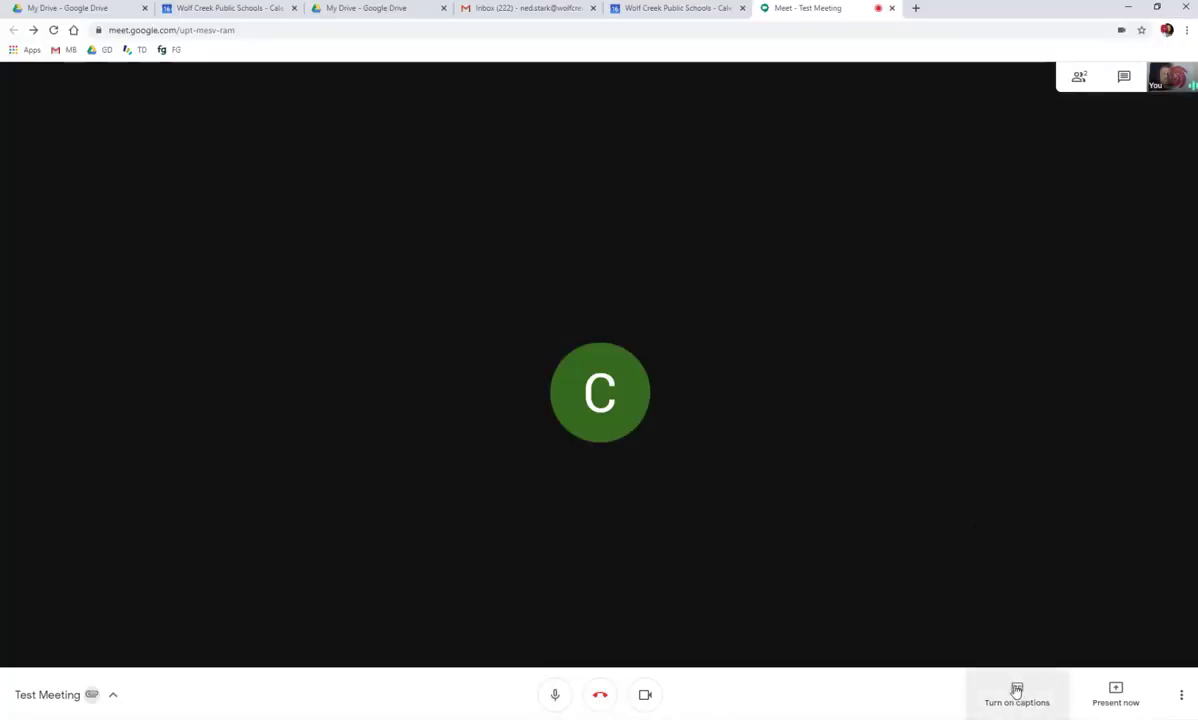
# Turn on the live captions for the meeting and switch them off again
pyautogui.click(1016, 690)
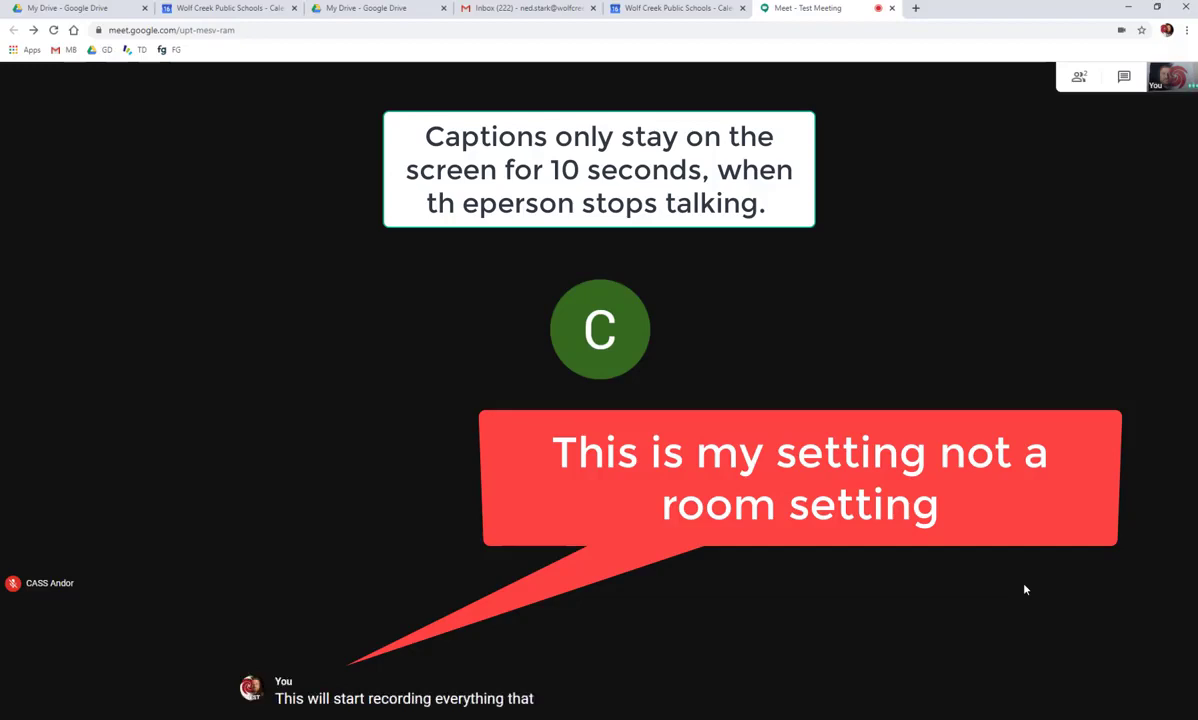
pyautogui.click(1016, 696)
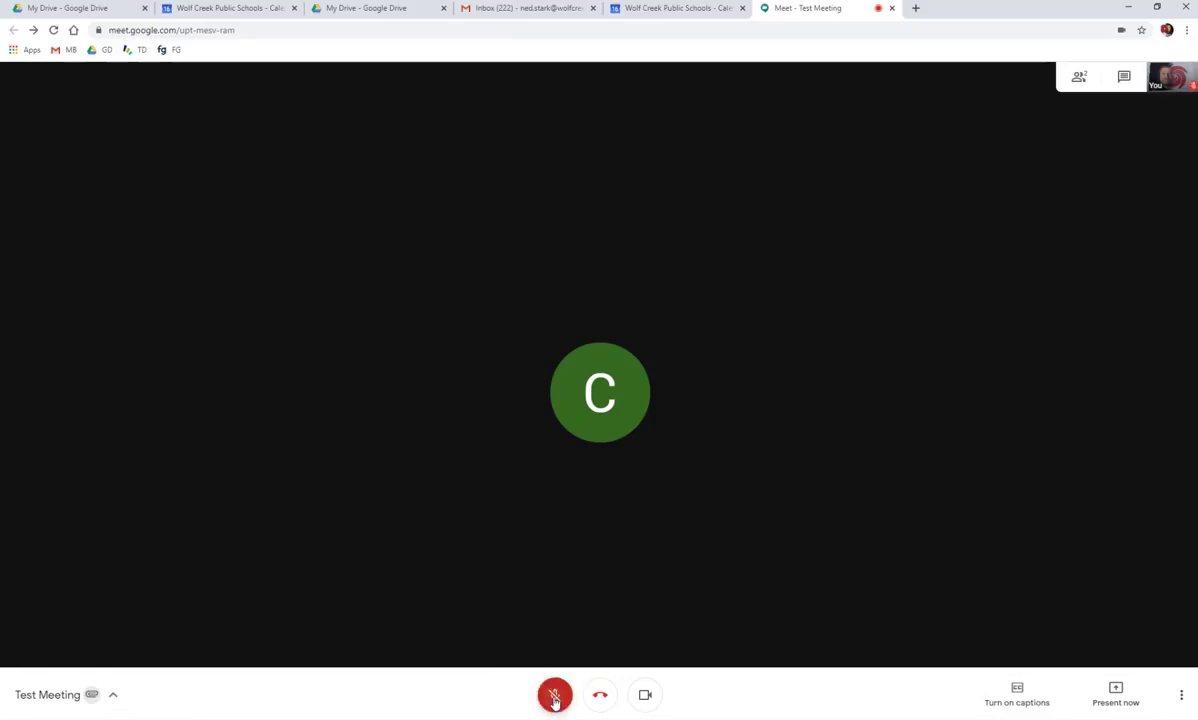
# Unmute the microphone, and turn the camera off and back on
pyautogui.click(555, 697)
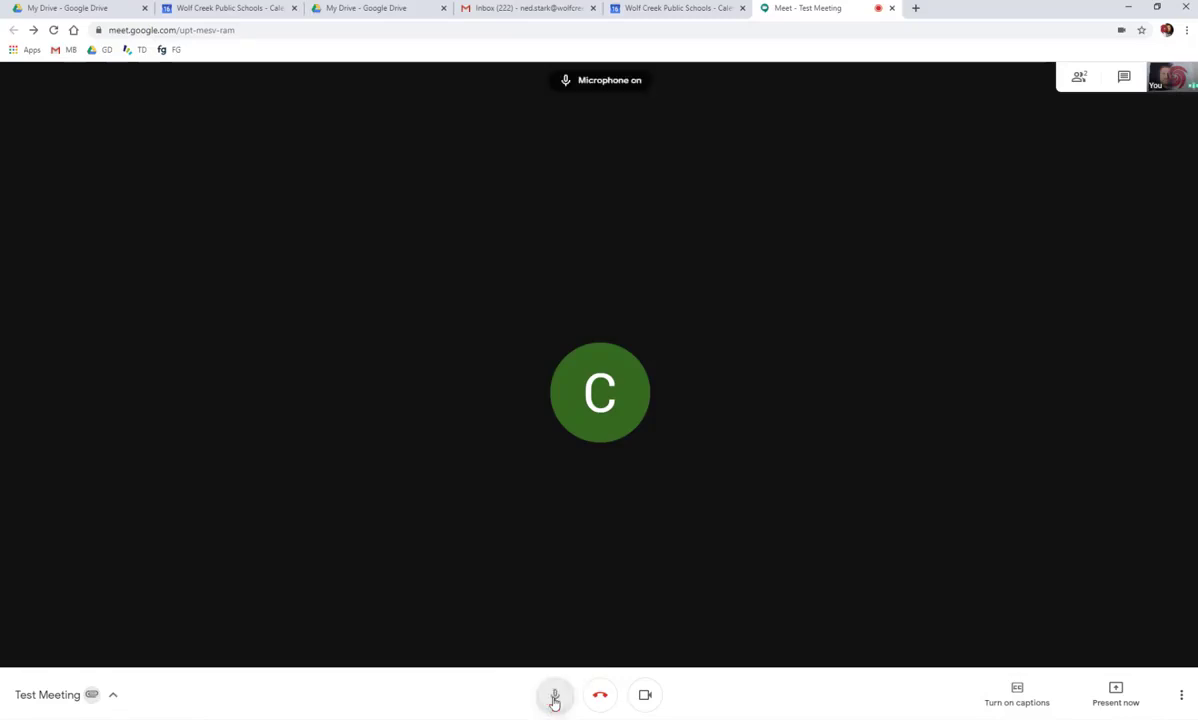
pyautogui.click(645, 697)
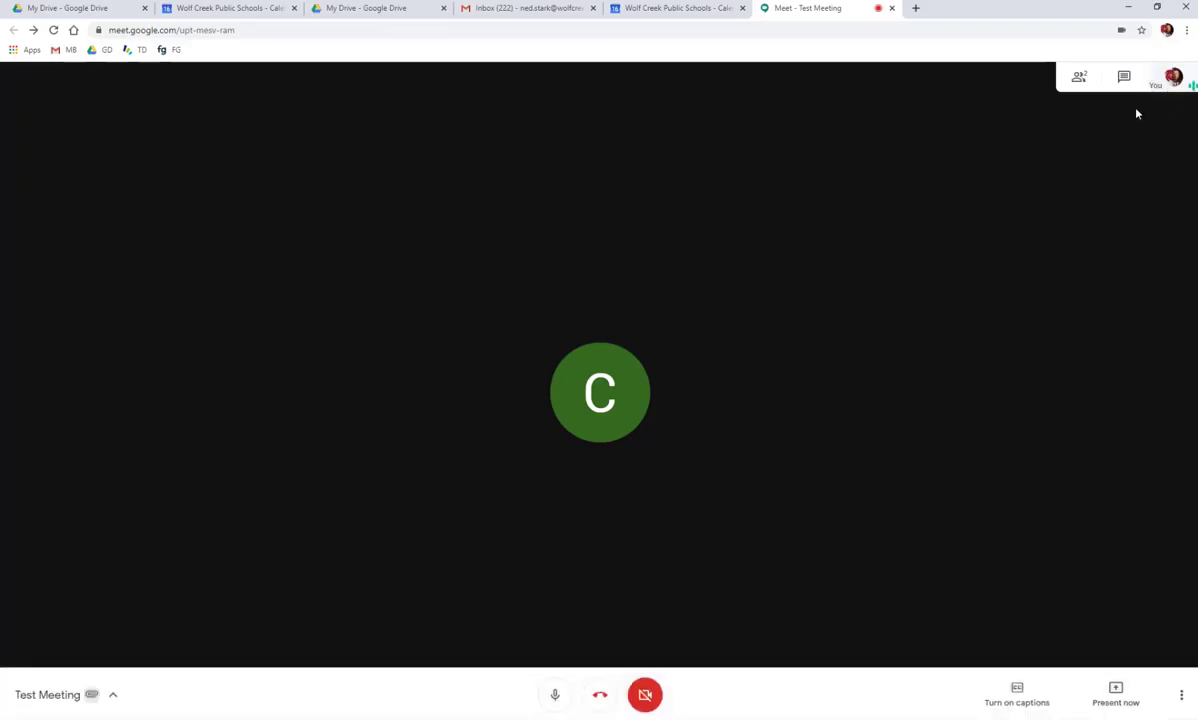
pyautogui.click(645, 695)
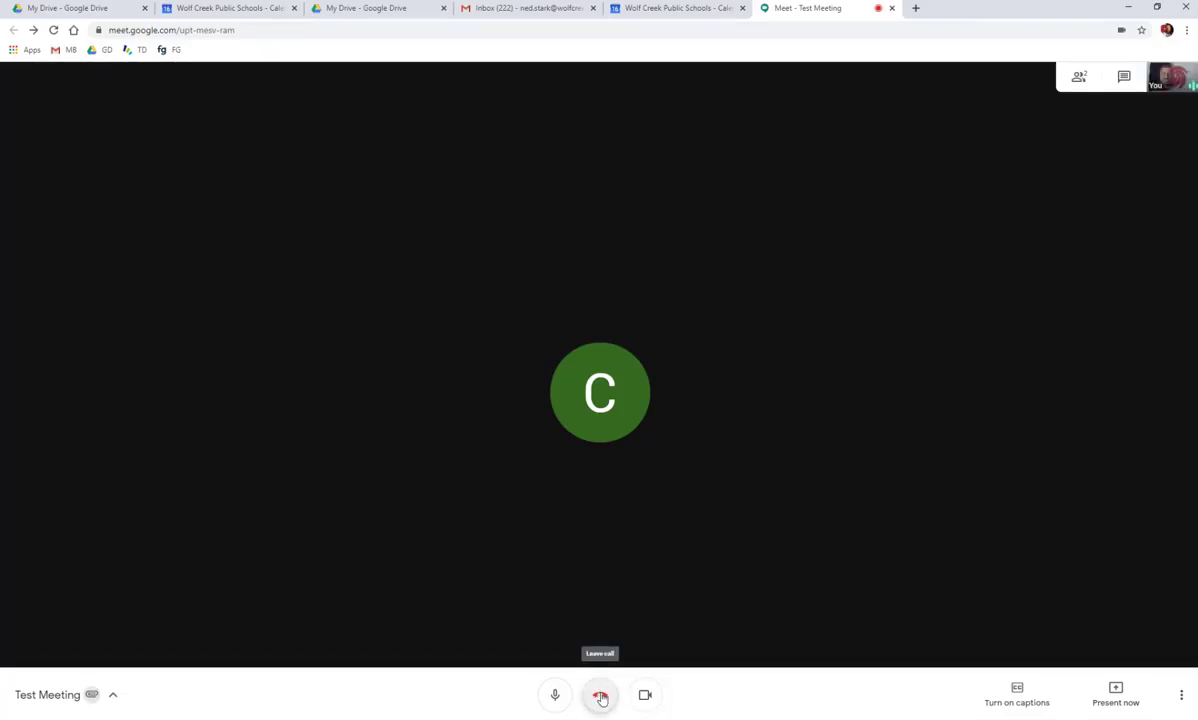